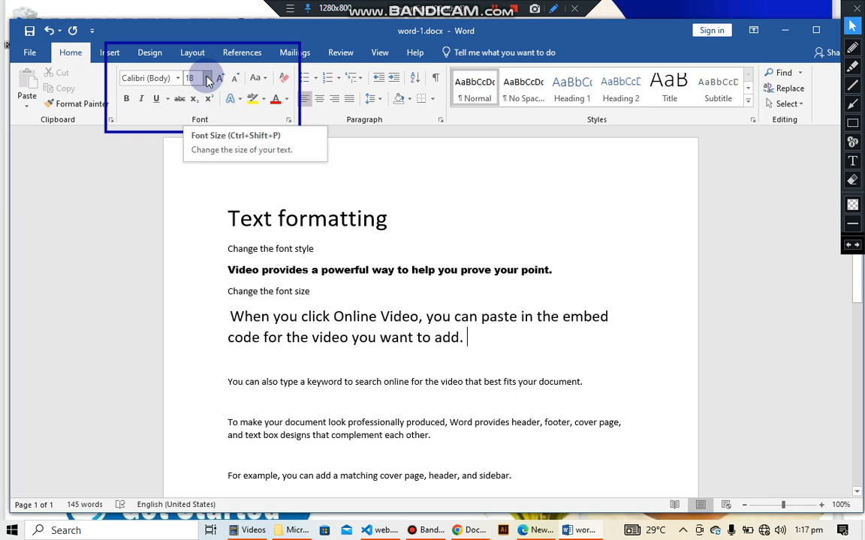
click(208, 79)
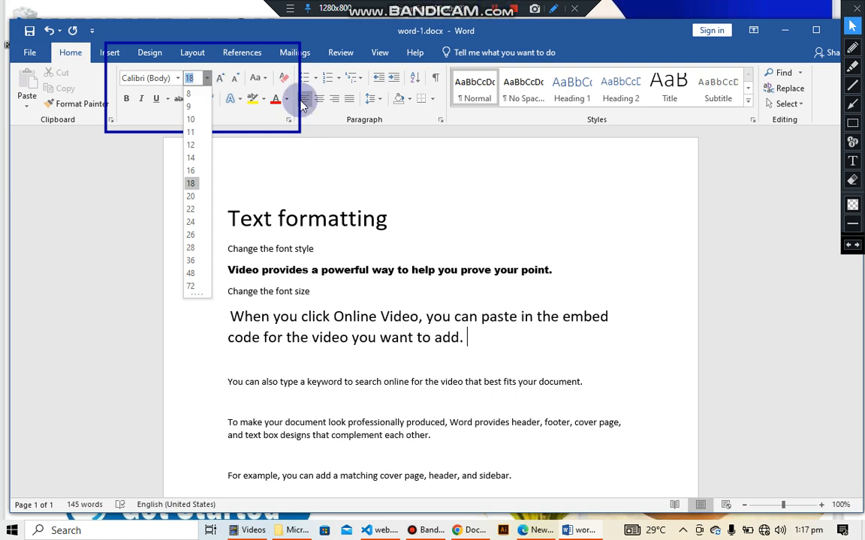
click(415, 189)
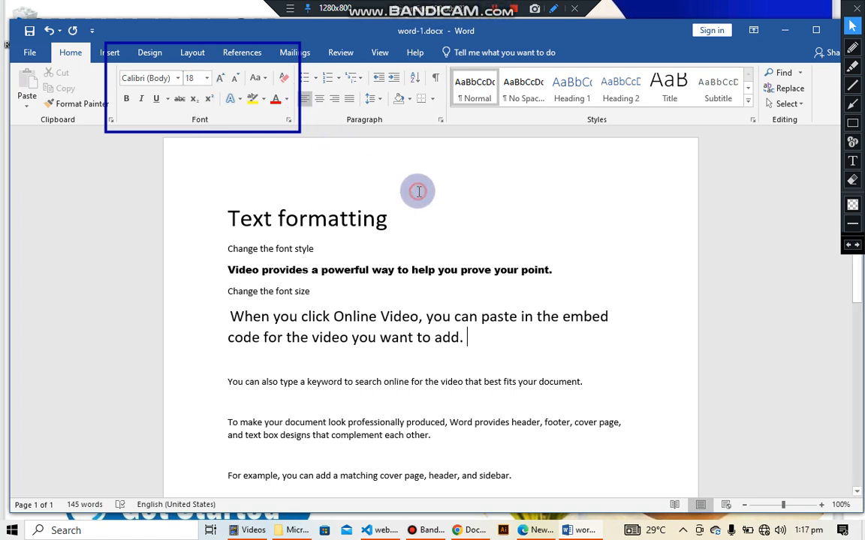
click(492, 10)
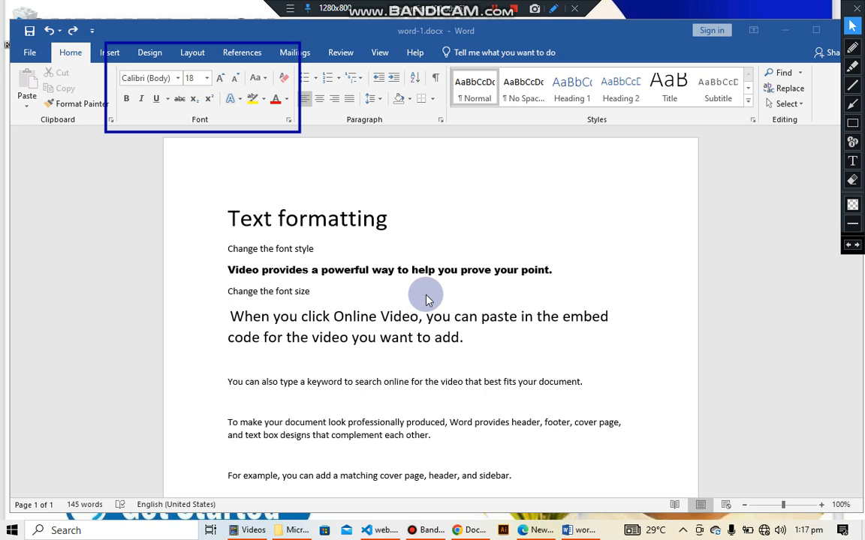
Set the font size of the paragraph starting "When you click Online Video" to 19
click(243, 310)
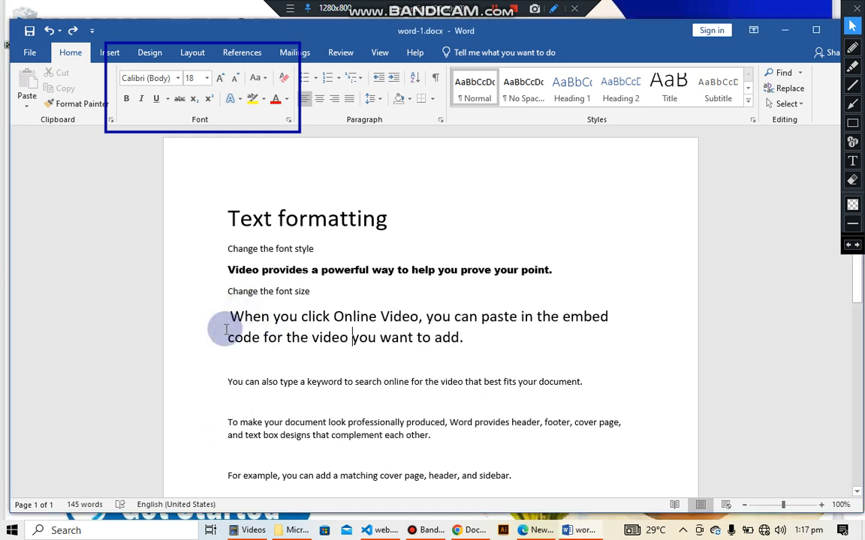
drag(227, 315, 476, 342)
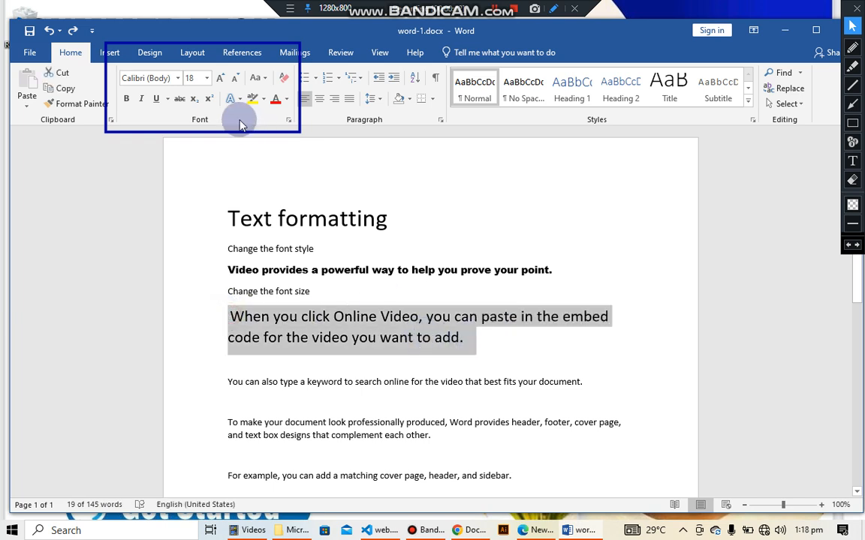
click(197, 79)
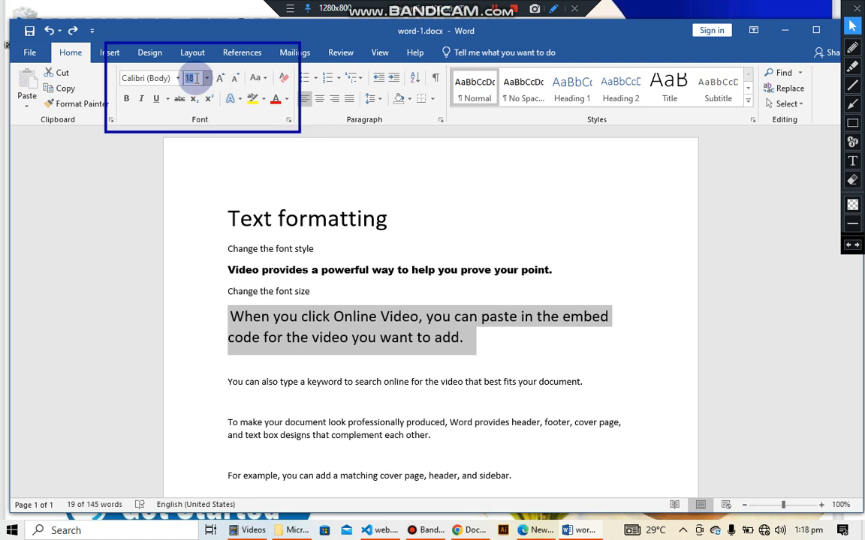
key(BackSpace)
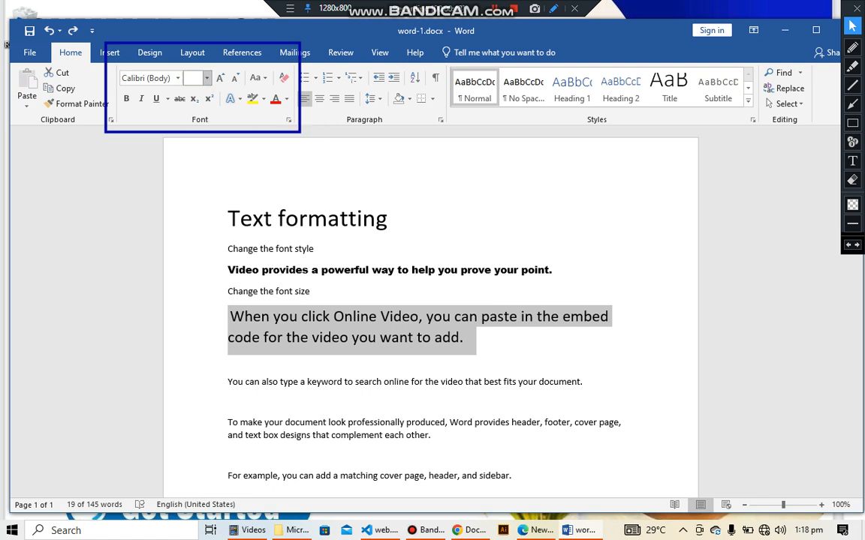
text(19)
key(Return)
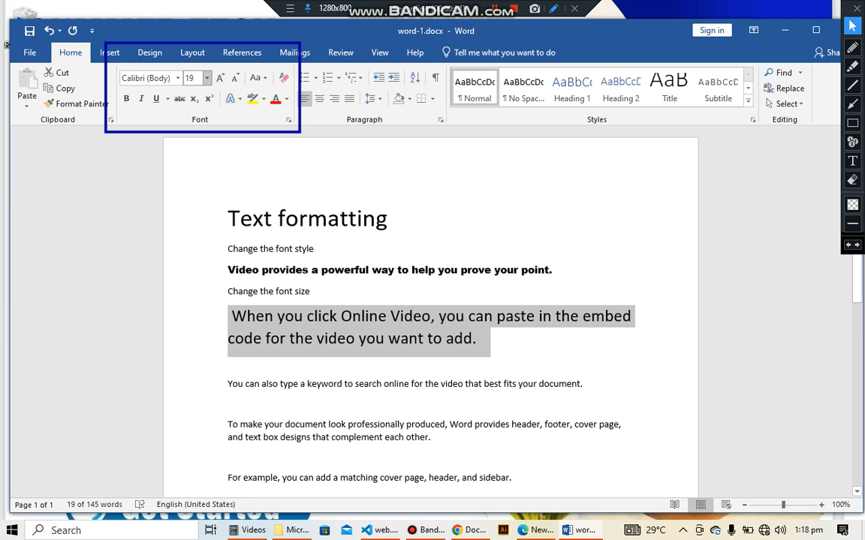
click(388, 270)
click(365, 340)
click(207, 78)
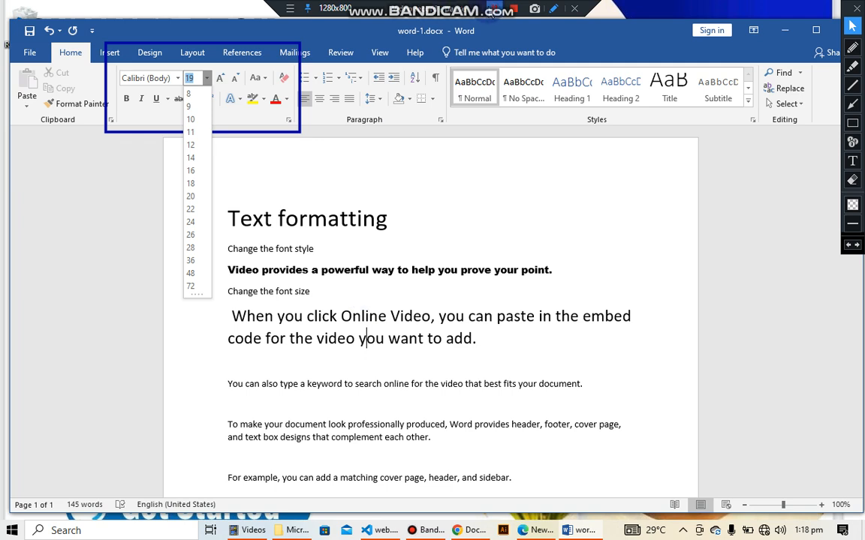
click(496, 7)
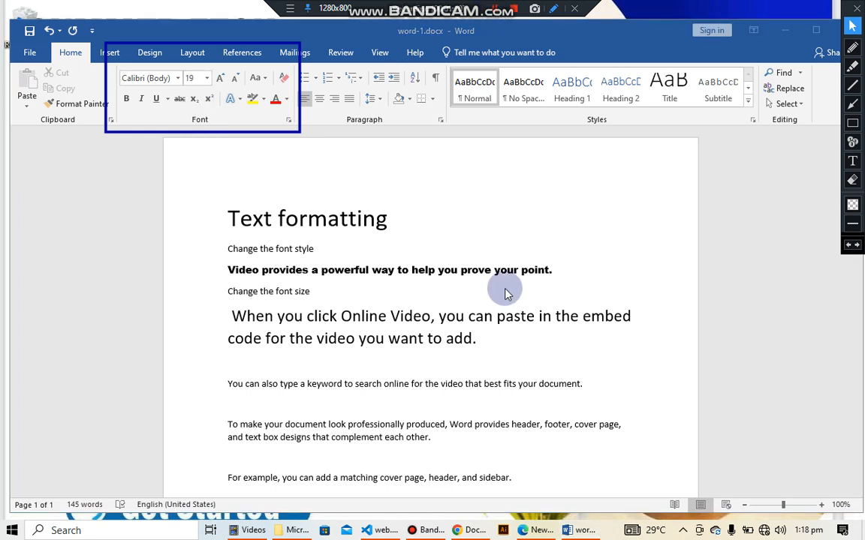
Select the sentence "You can also type a keyword…" and undo the last font size change on the paragraph above it
click(231, 382)
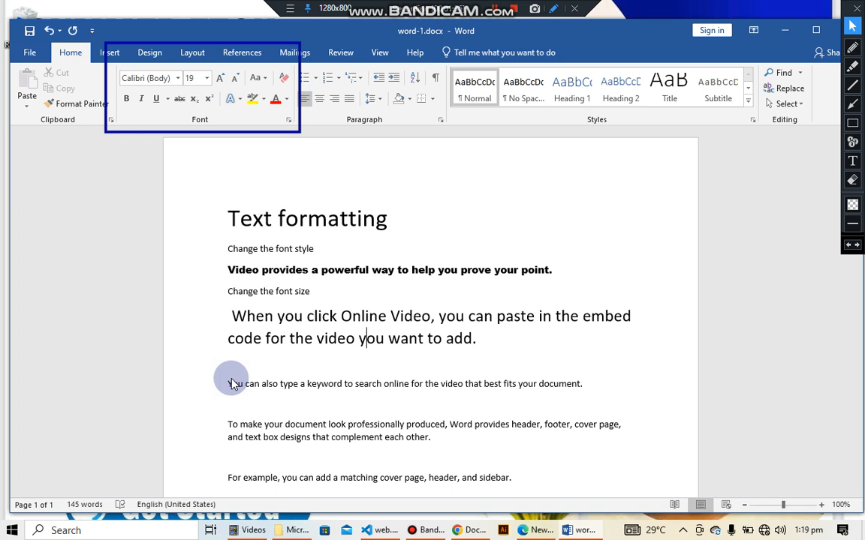
click(235, 384)
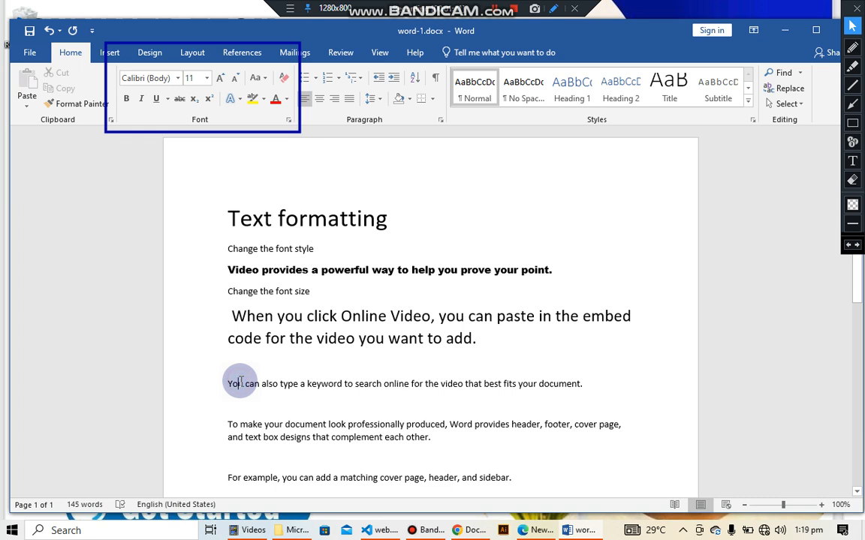
drag(226, 387, 598, 390)
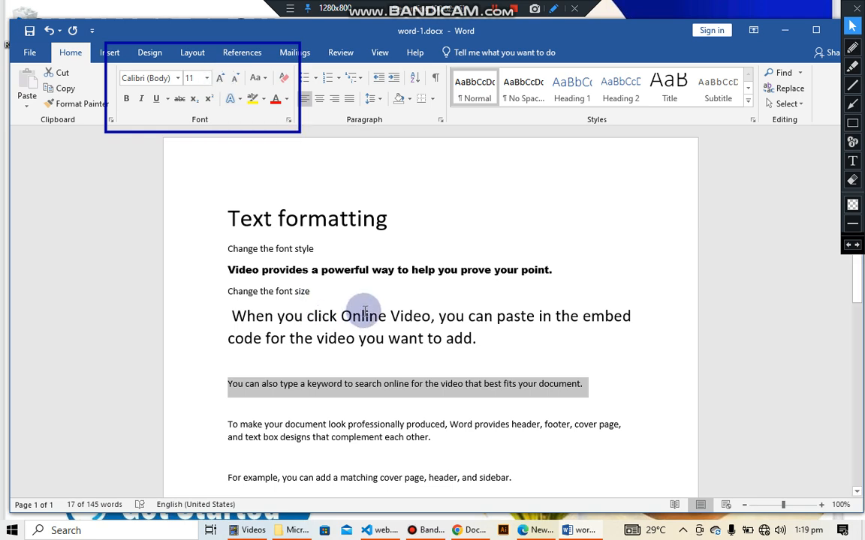
key(ctrl+shift+Right)
key(ctrl+shift+Right)
key(ctrl+shift+Right)
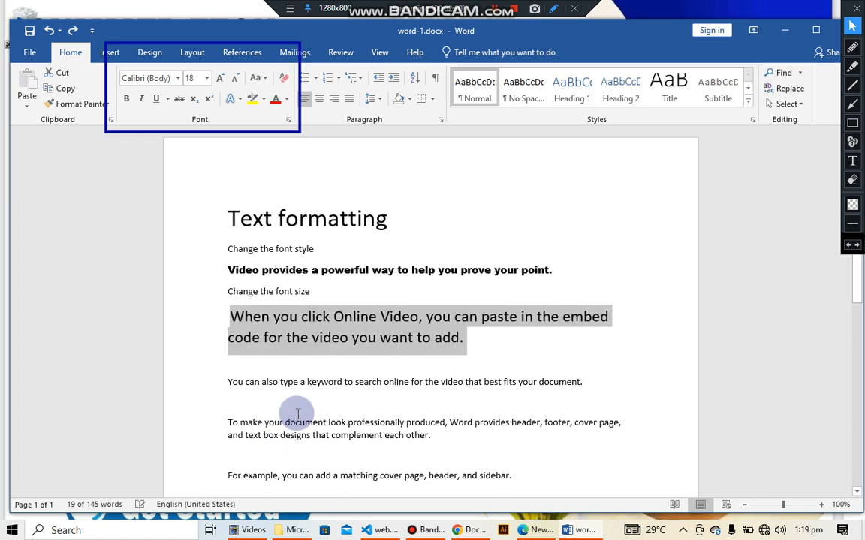
Enlarge the sentence starting "You can also type a keyword" to size 16 with Increase Font Size
click(234, 398)
drag(227, 376, 585, 381)
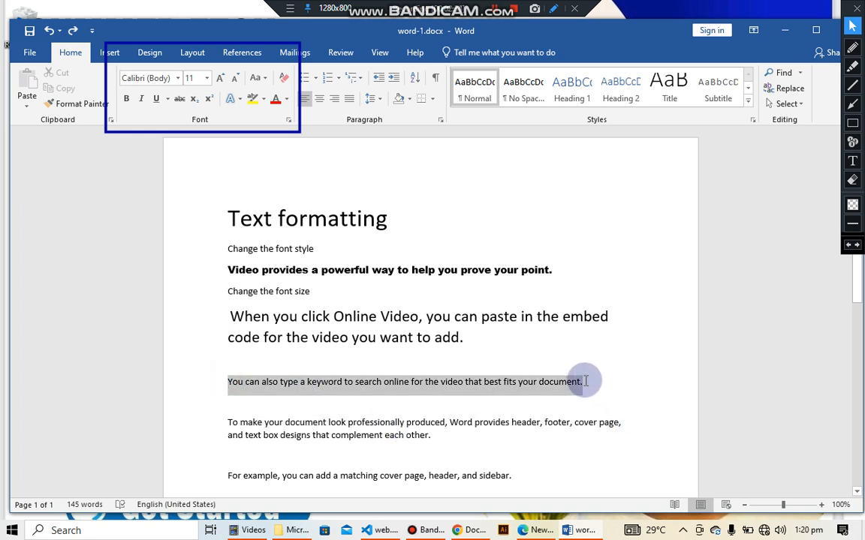
click(191, 78)
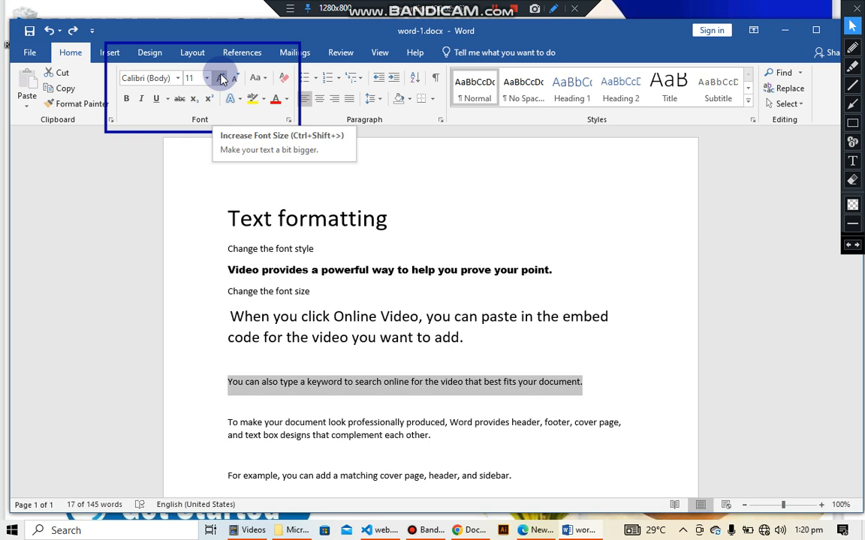
click(221, 78)
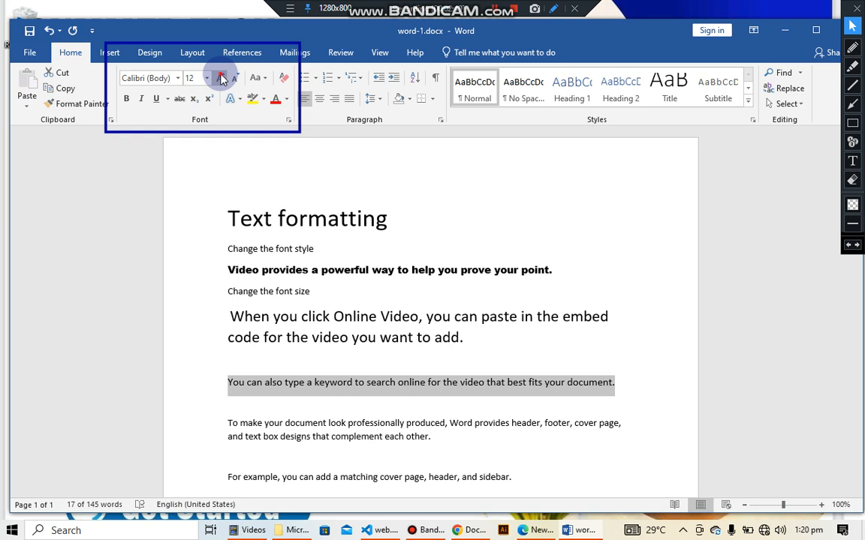
click(221, 78)
click(220, 79)
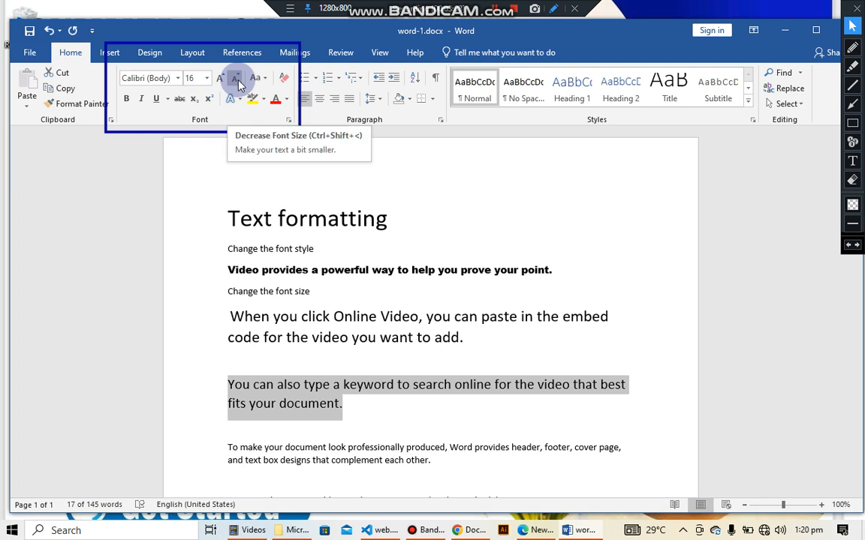
Shrink the selected sentence stepwise to size 5 with Decrease Font Size
click(237, 81)
click(237, 81)
click(237, 81)
click(237, 81)
click(237, 81)
click(237, 81)
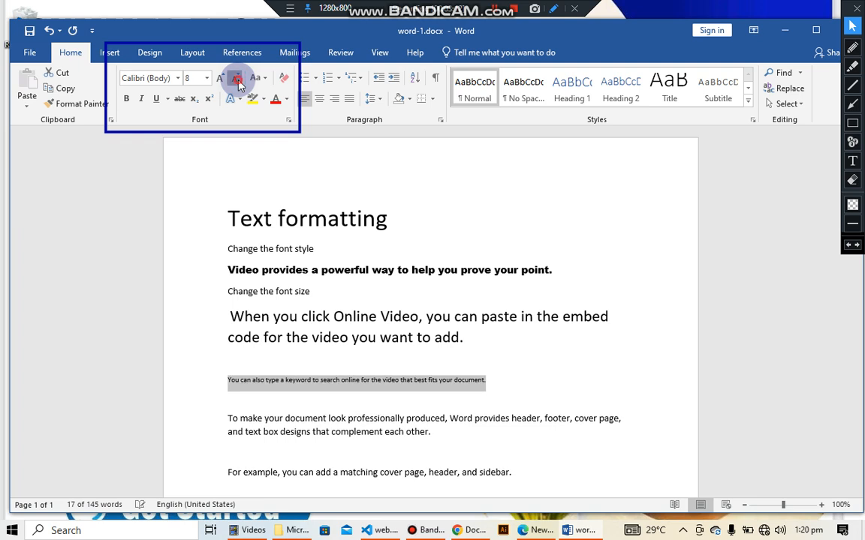
click(237, 81)
click(237, 81)
click(237, 82)
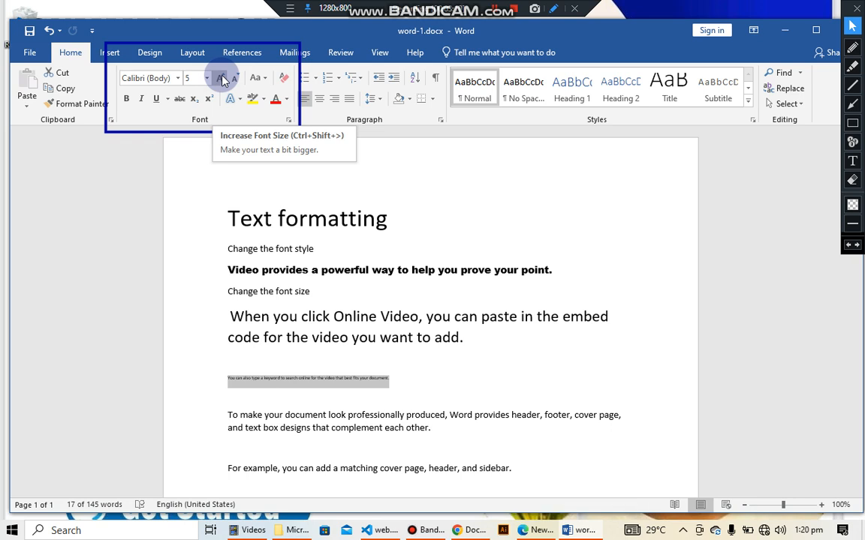
Grow the selected sentence stepwise back to size 16 with Increase Font Size and deselect it
click(222, 80)
click(222, 79)
click(223, 79)
click(222, 79)
click(222, 80)
click(222, 79)
click(222, 79)
click(222, 80)
click(222, 79)
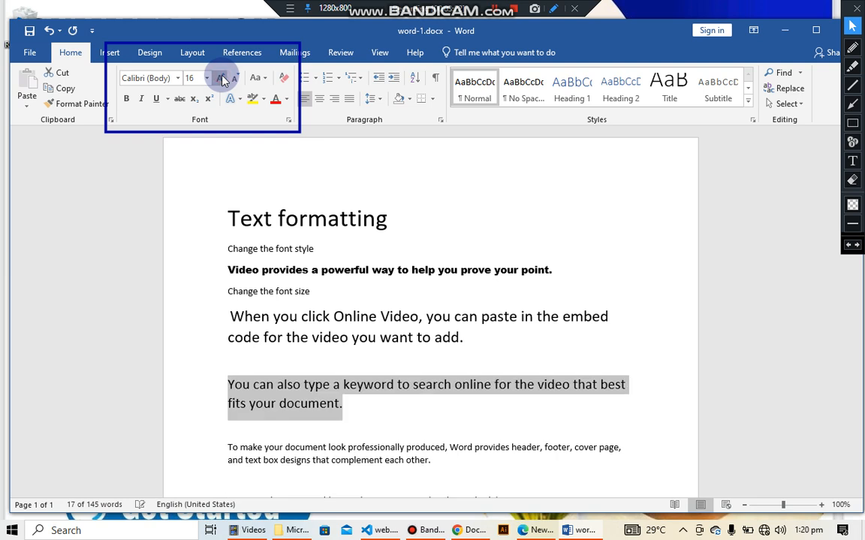
click(386, 447)
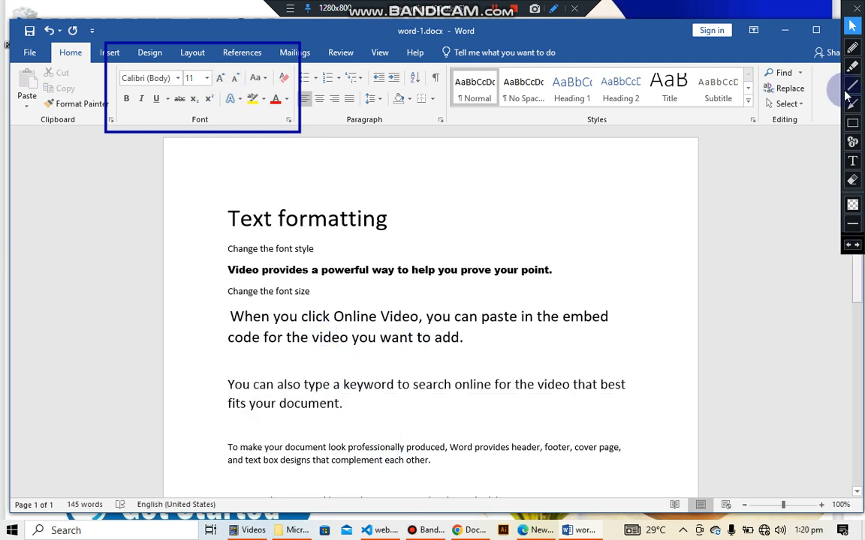
click(857, 8)
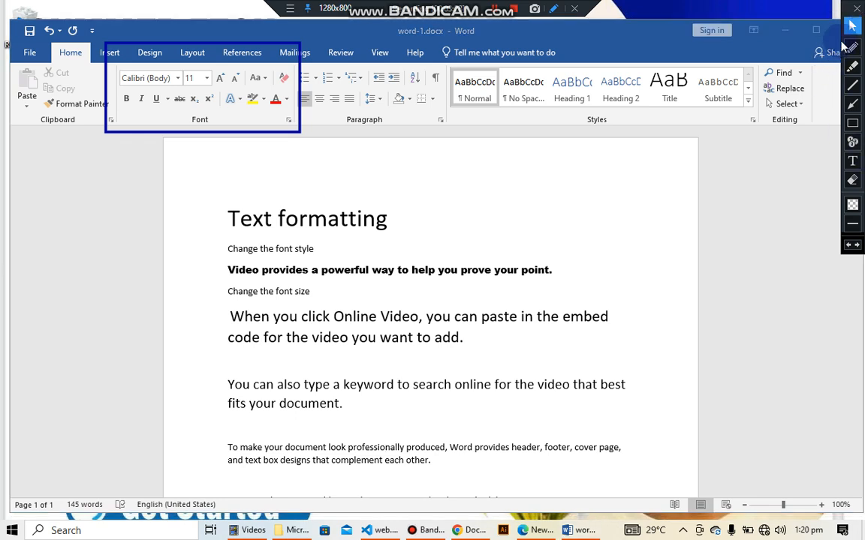
click(856, 9)
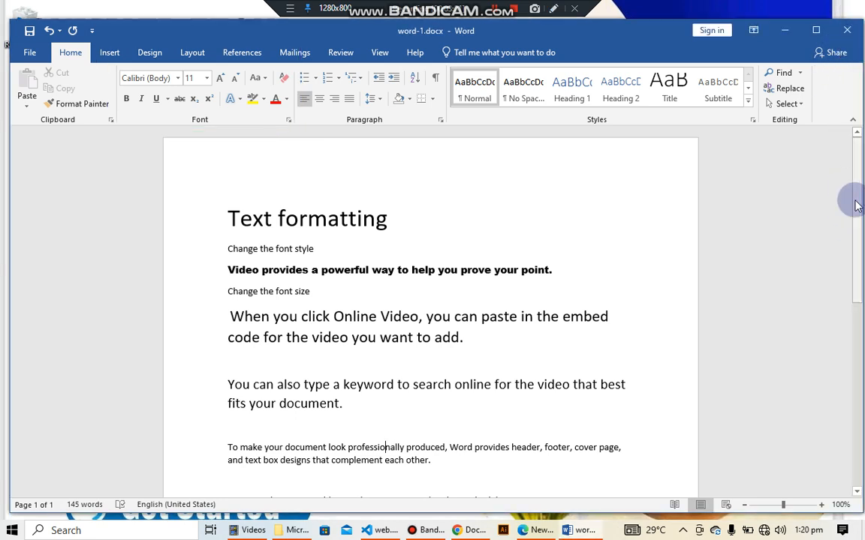
Change the case of the sentence starting "To make your document look" to lowercase and then to UPPERCASE
drag(852, 198, 861, 239)
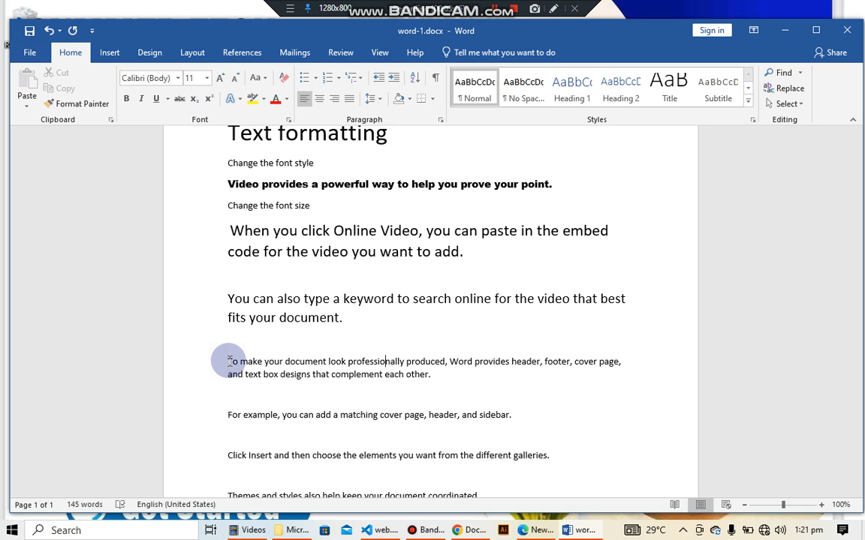
drag(227, 361, 442, 380)
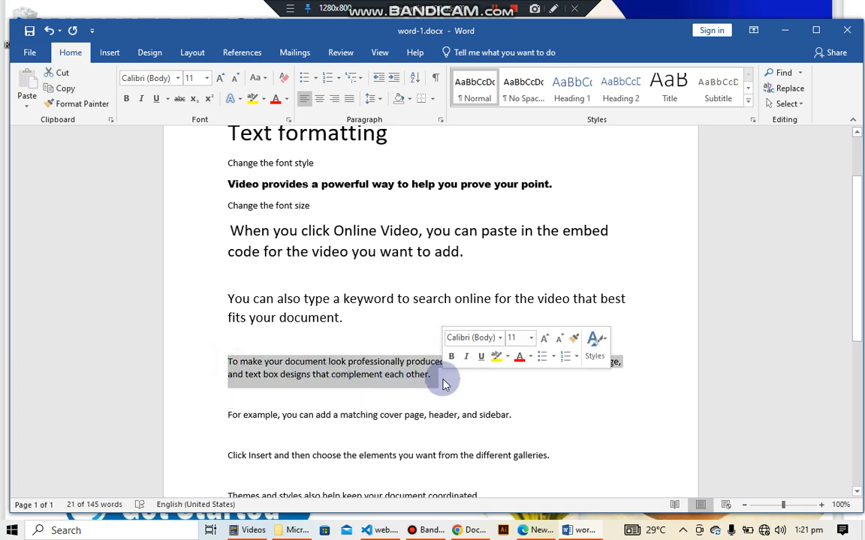
click(263, 79)
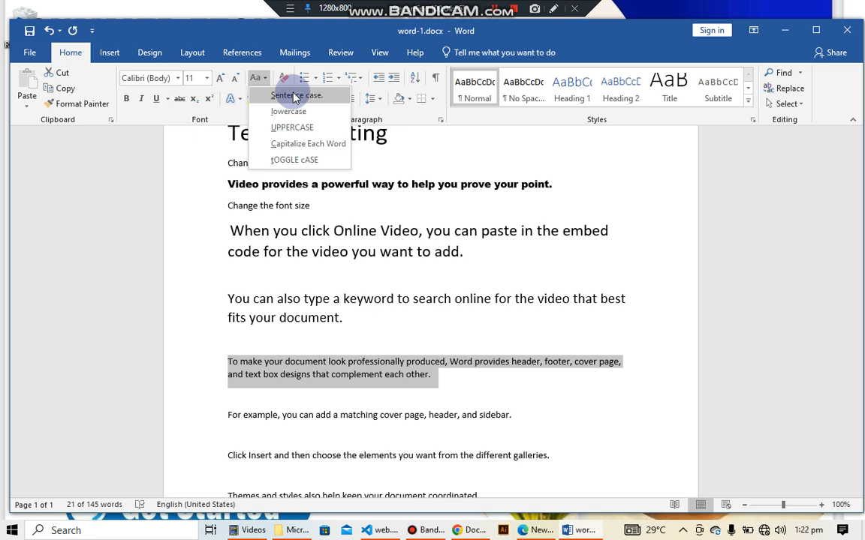
click(289, 111)
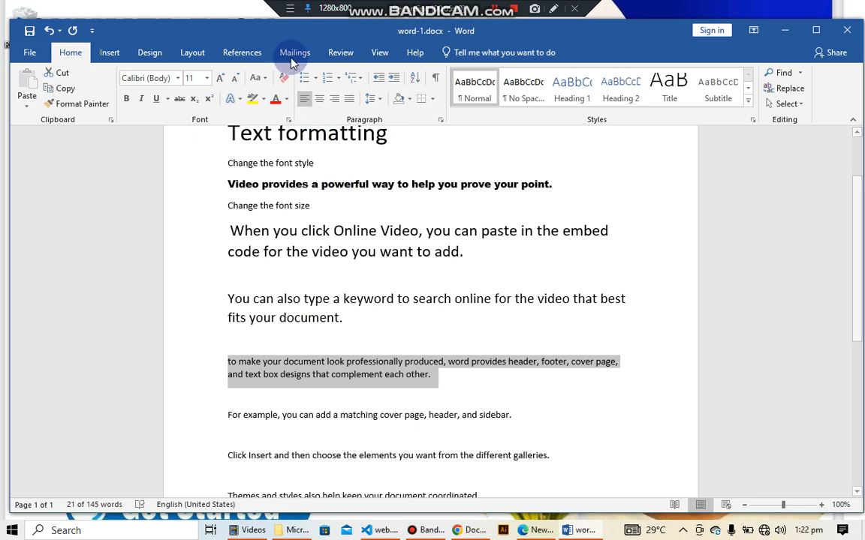
click(258, 77)
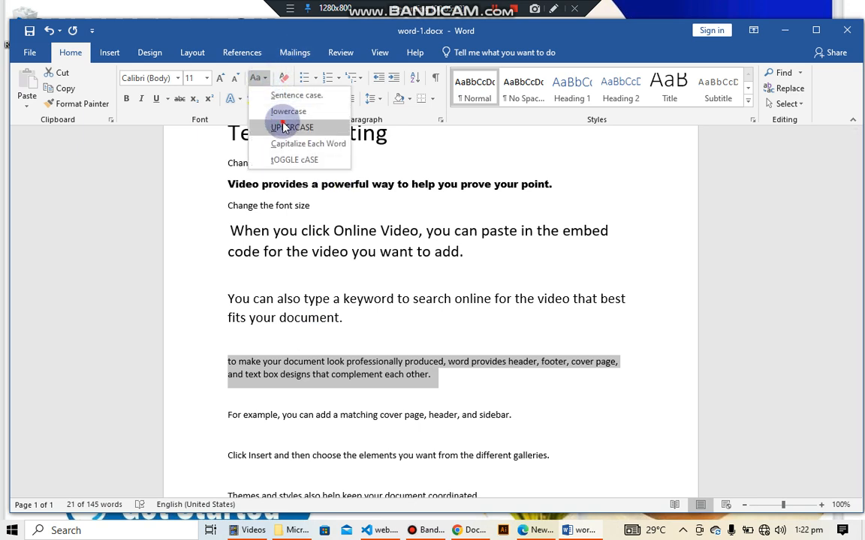
click(284, 128)
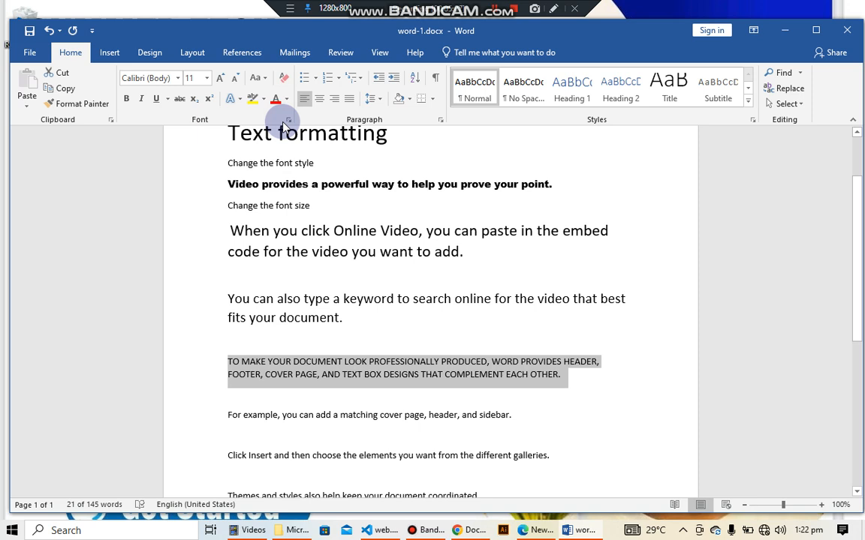
Apply Capitalize Each Word followed by tOGGLE cASE to the selected sentence about document design, and deselect it
click(263, 79)
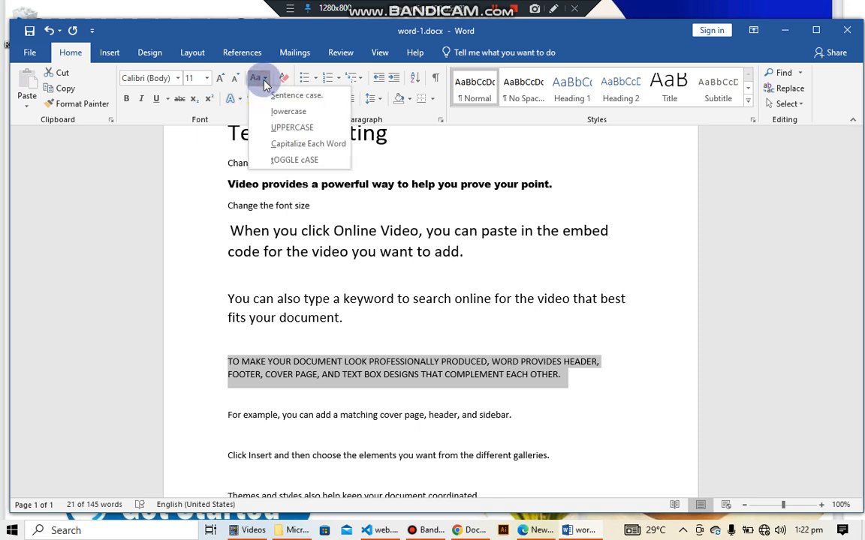
click(276, 142)
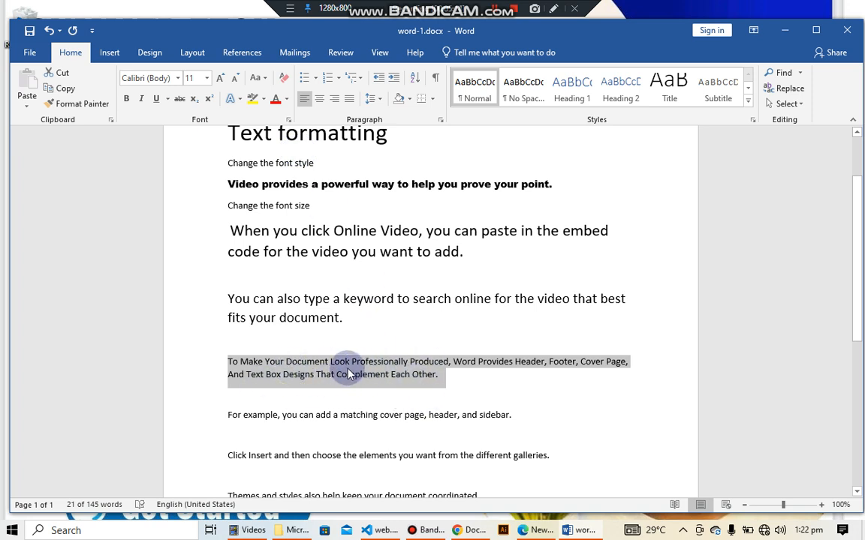
click(264, 78)
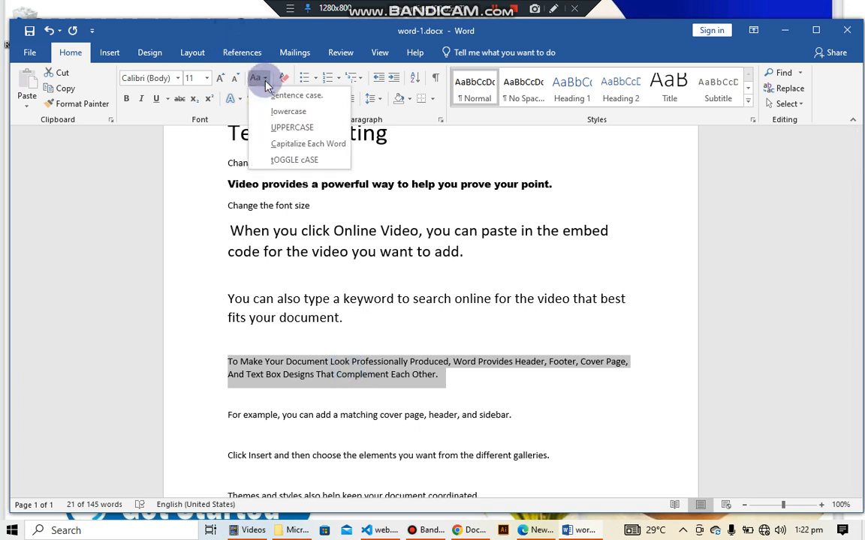
click(286, 156)
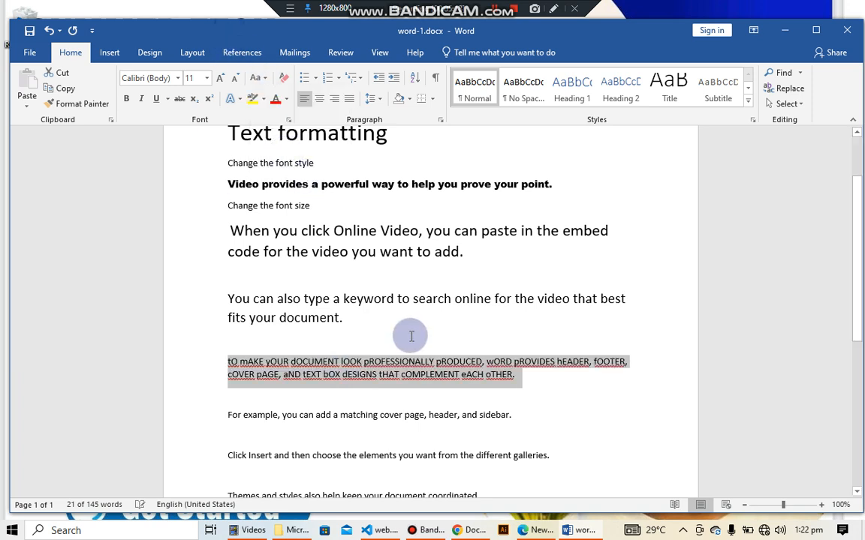
click(466, 392)
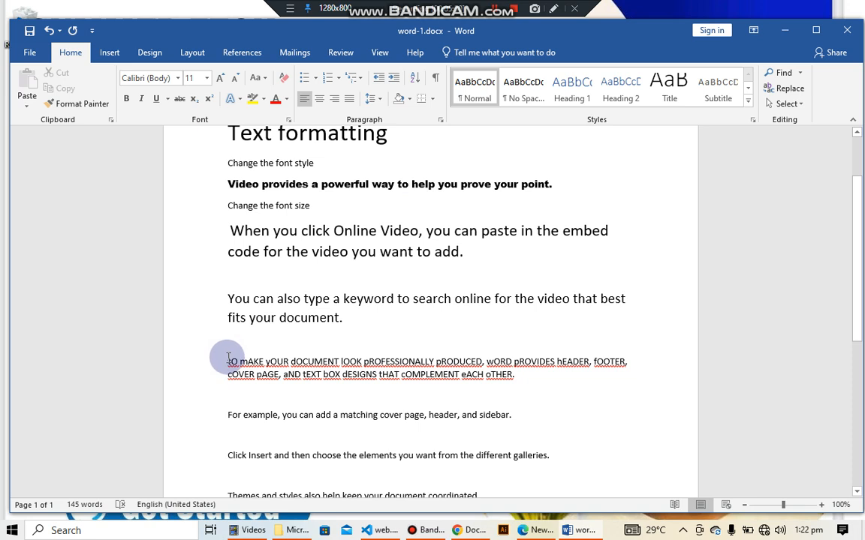
Change the toggled-case sentence about document design to UPPERCASE and deselect it
drag(228, 361, 524, 377)
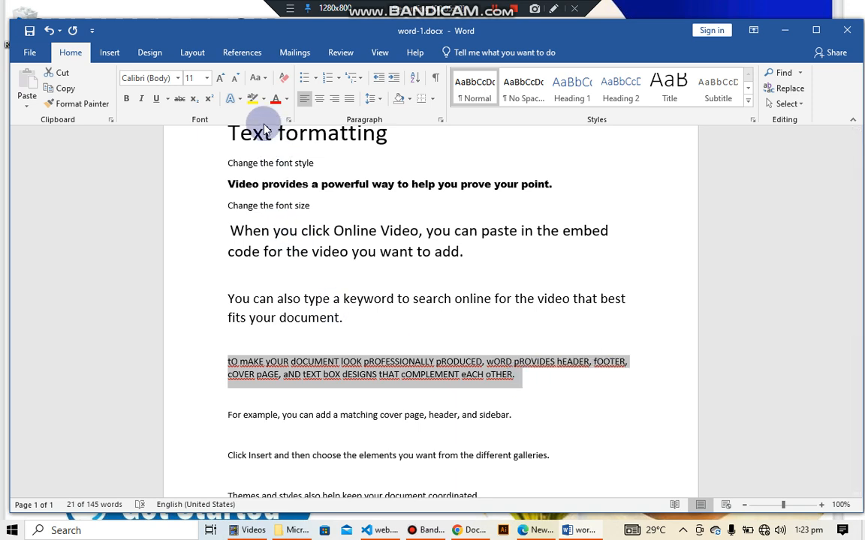
click(264, 81)
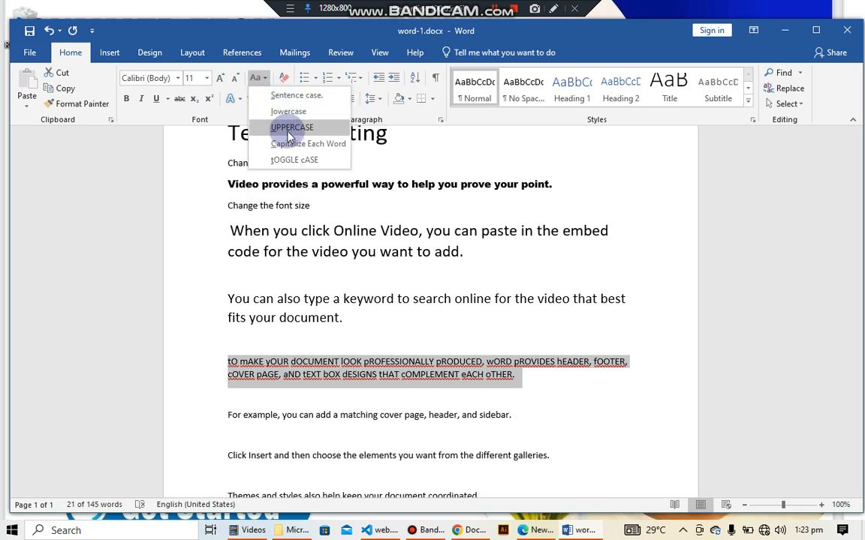
click(287, 129)
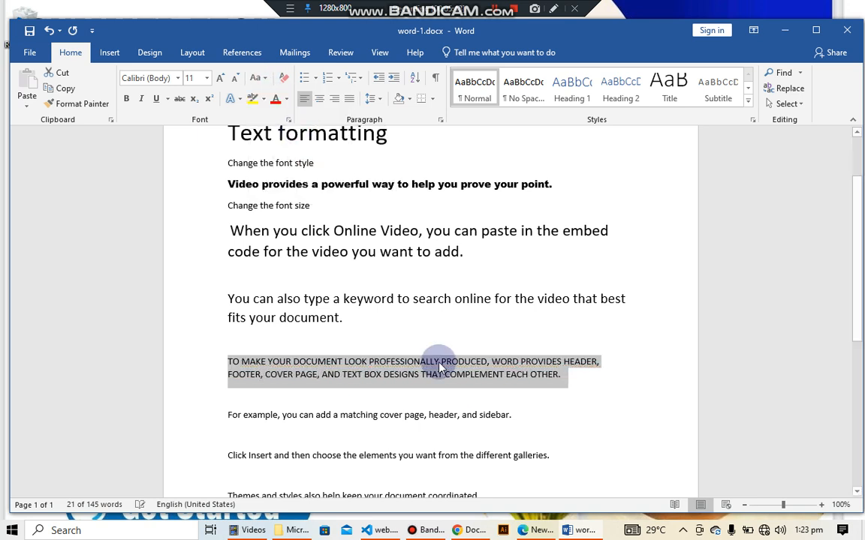
click(497, 415)
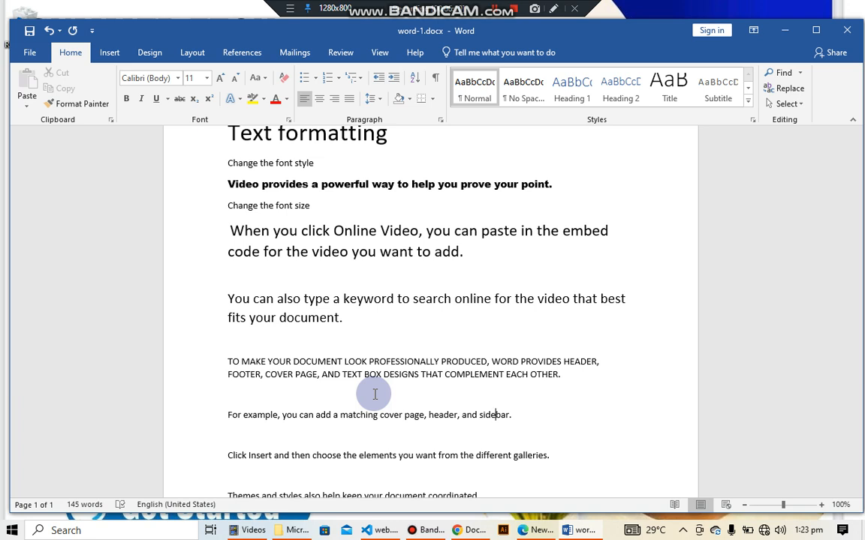
Set the sentence starting "For example, you can add" to the Algerian font and make it bold
drag(226, 414, 534, 421)
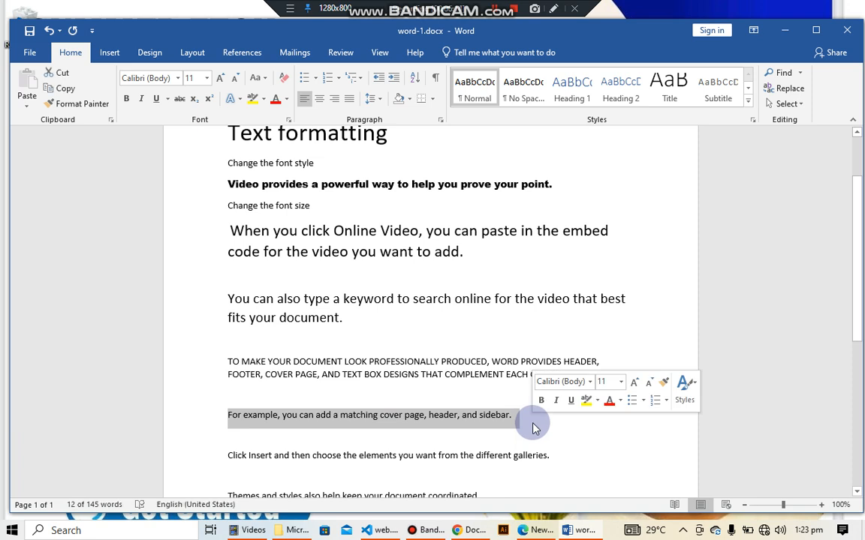
click(178, 79)
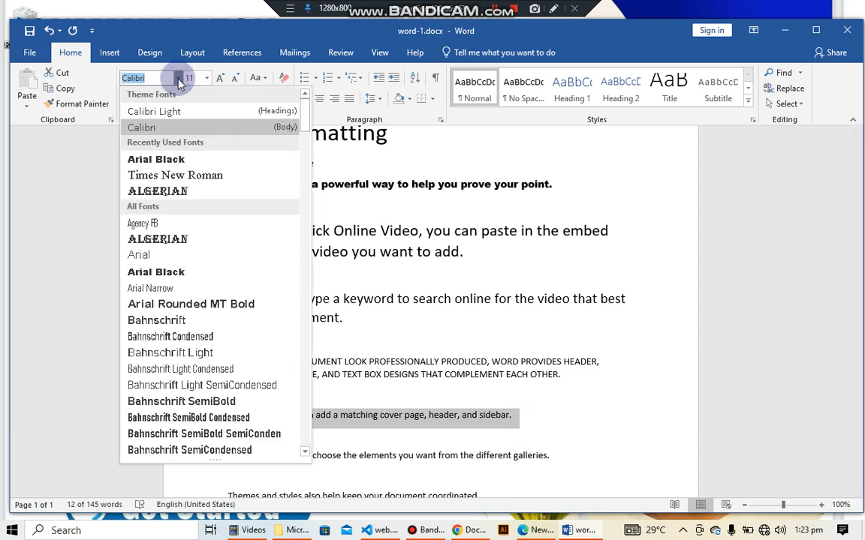
click(178, 191)
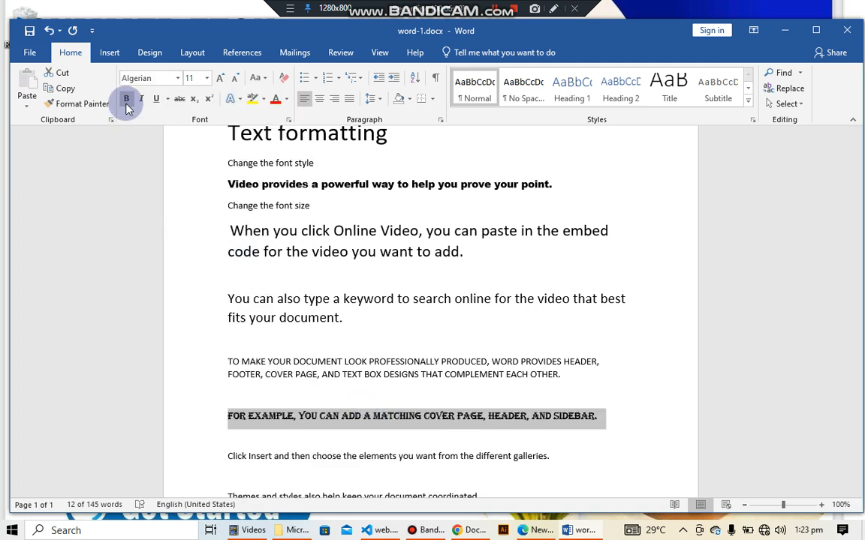
click(128, 108)
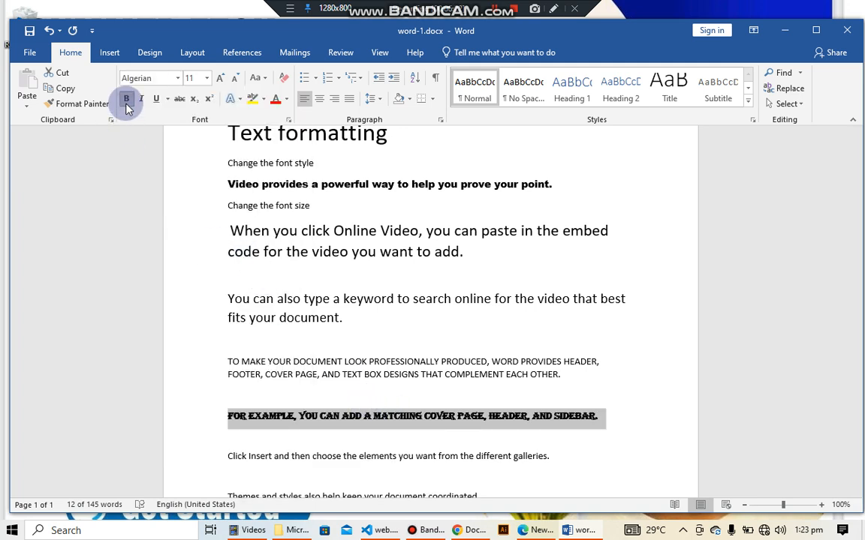
Try the Arial Black font on the selected bold sentence about the matching cover page
click(177, 78)
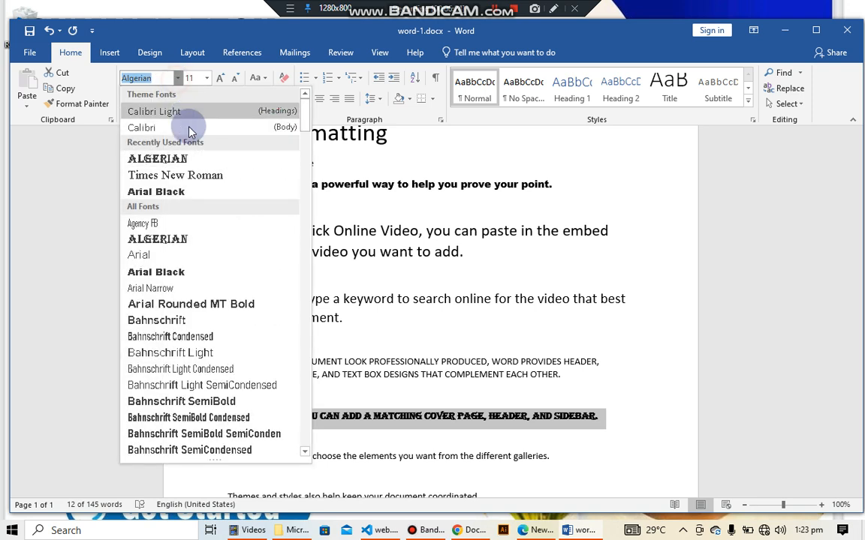
click(172, 190)
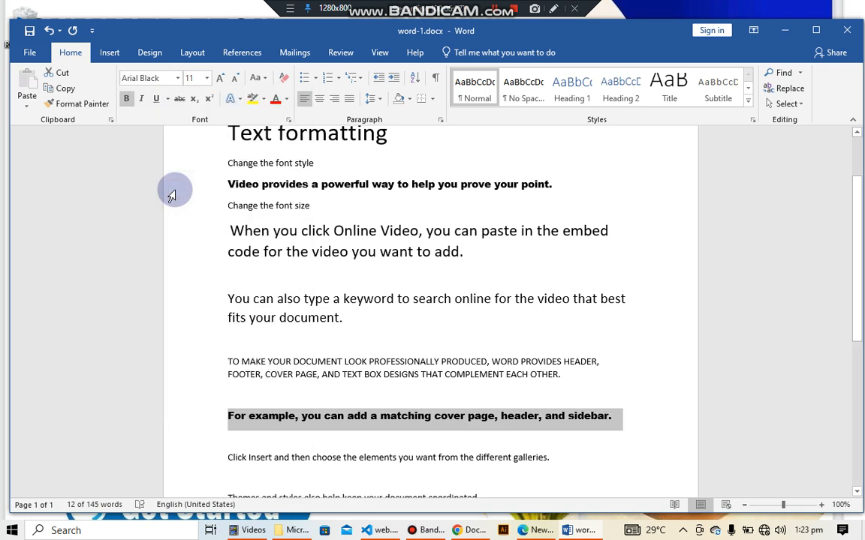
click(126, 98)
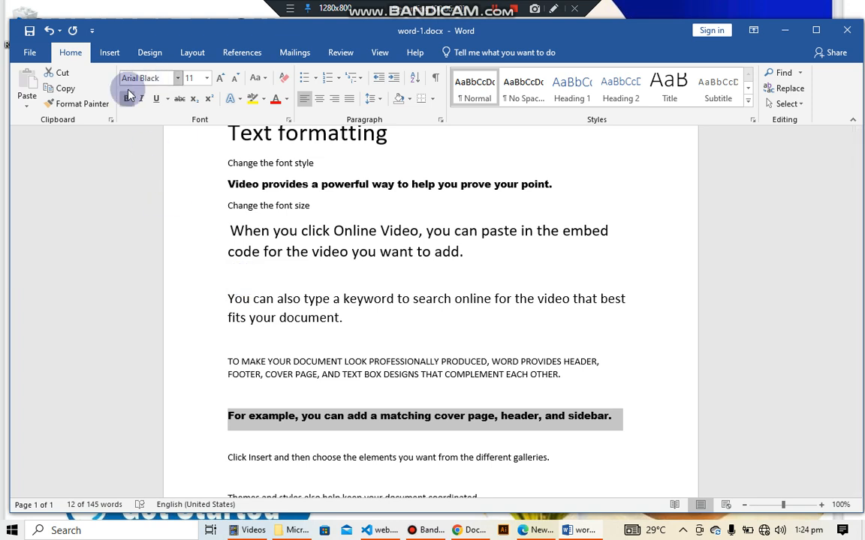
Browse the available fonts, set the cover page sentence to Calibri (Body) and deselect it
click(177, 79)
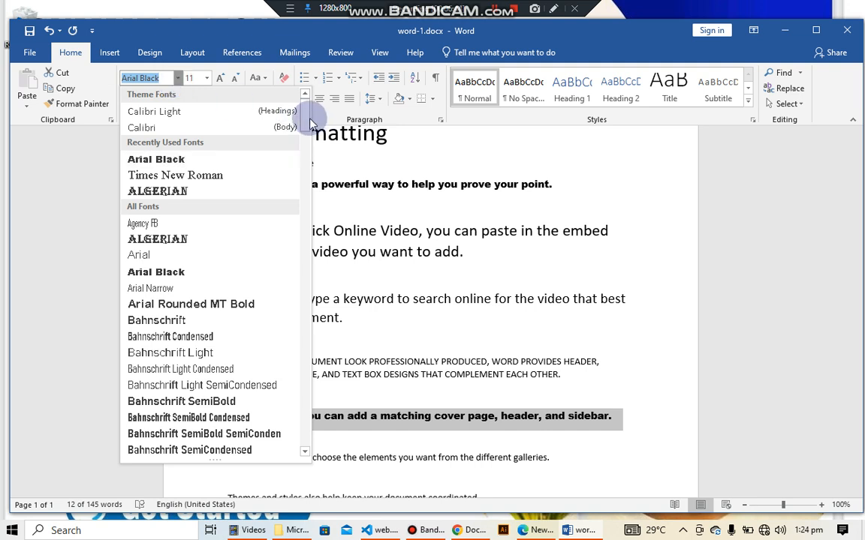
scroll(312, 180, down, 20)
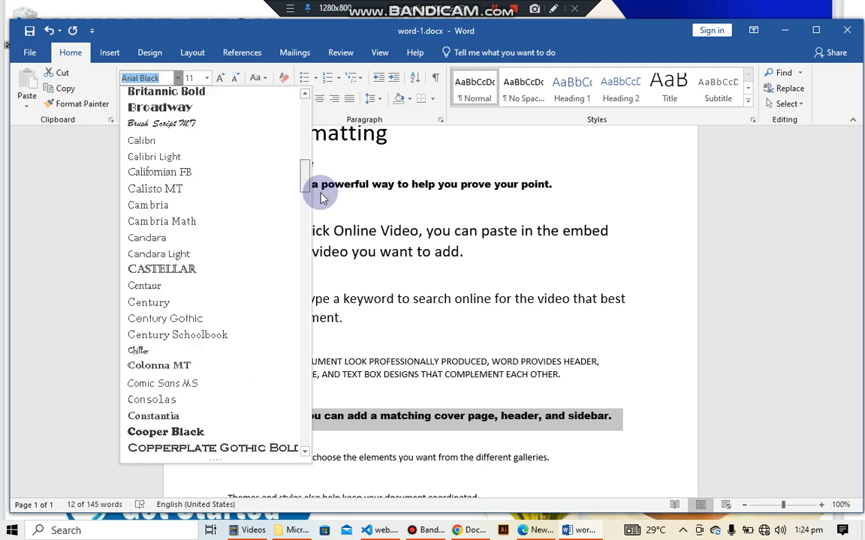
drag(325, 216, 328, 263)
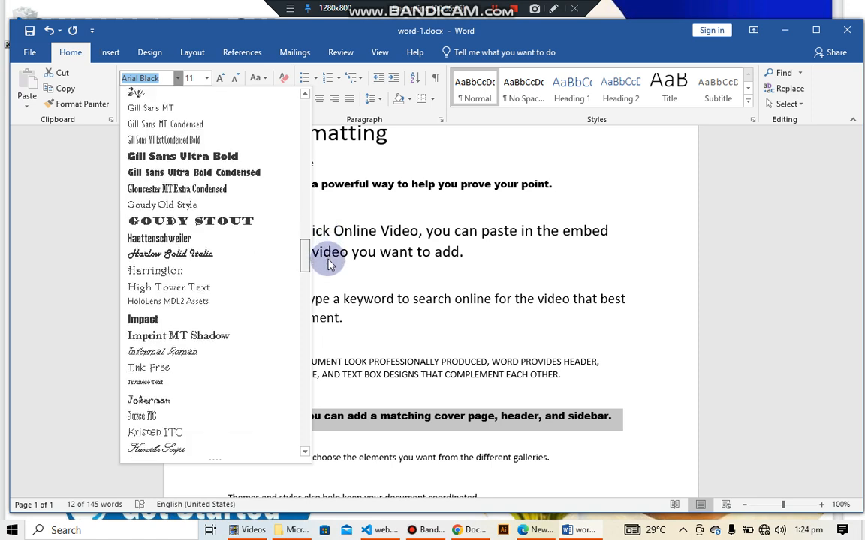
drag(328, 263, 304, 98)
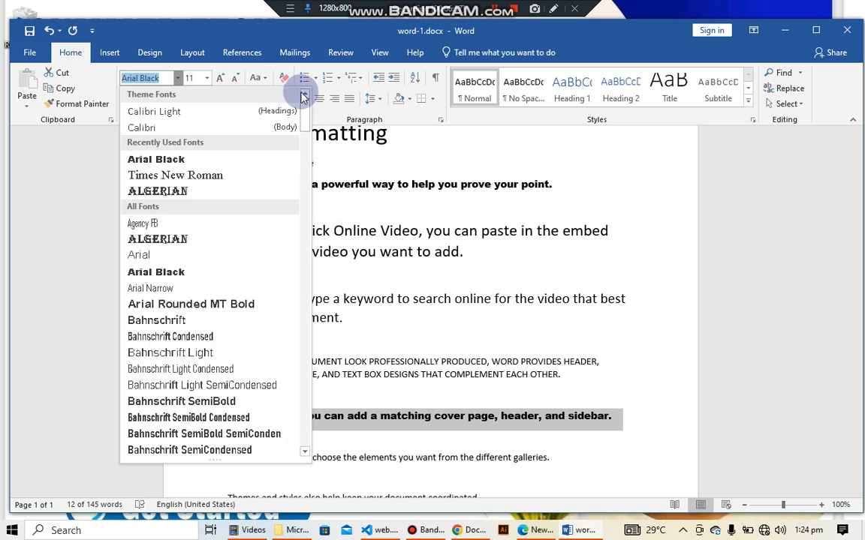
click(190, 132)
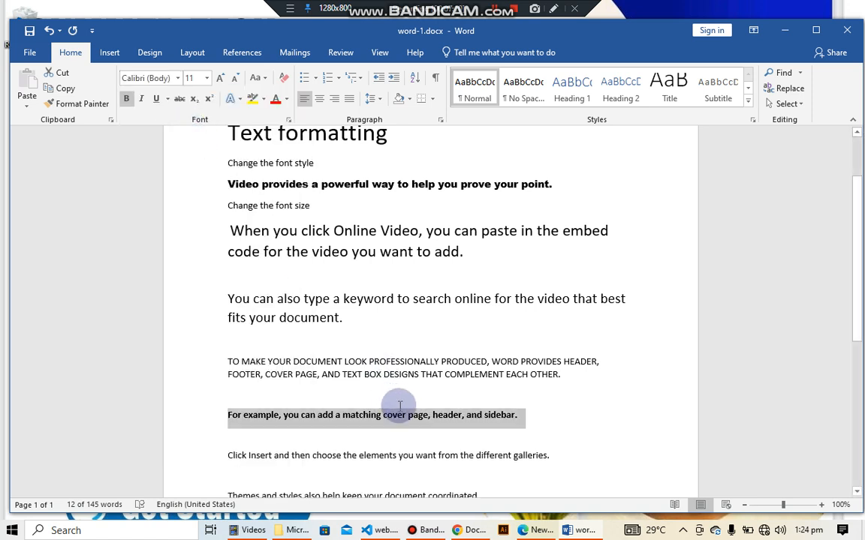
click(487, 419)
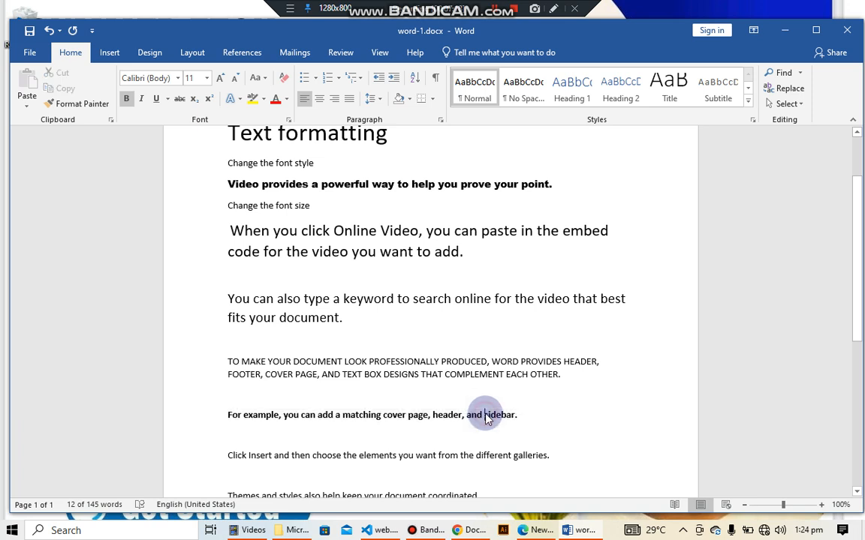
Reselect the sentence starting "For example" and toggle its bold formatting off and on repeatedly, ending with bold applied
drag(227, 415, 533, 419)
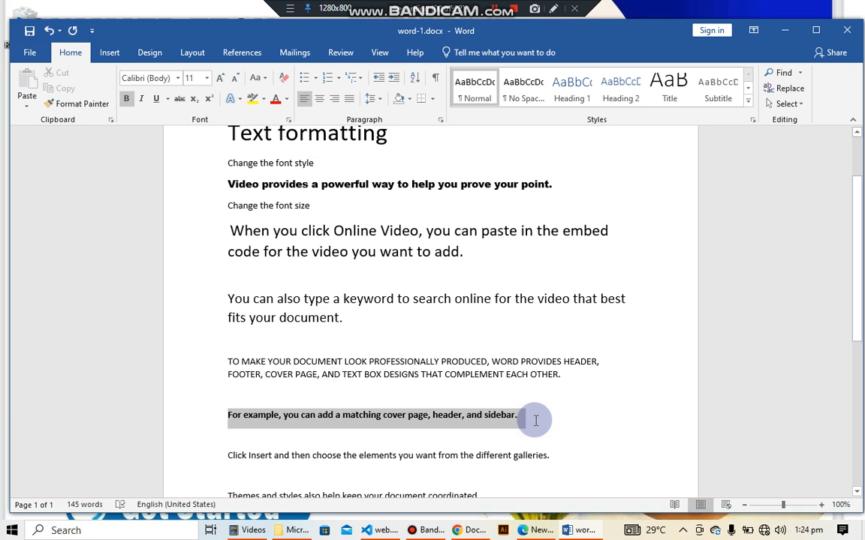
click(126, 100)
click(126, 100)
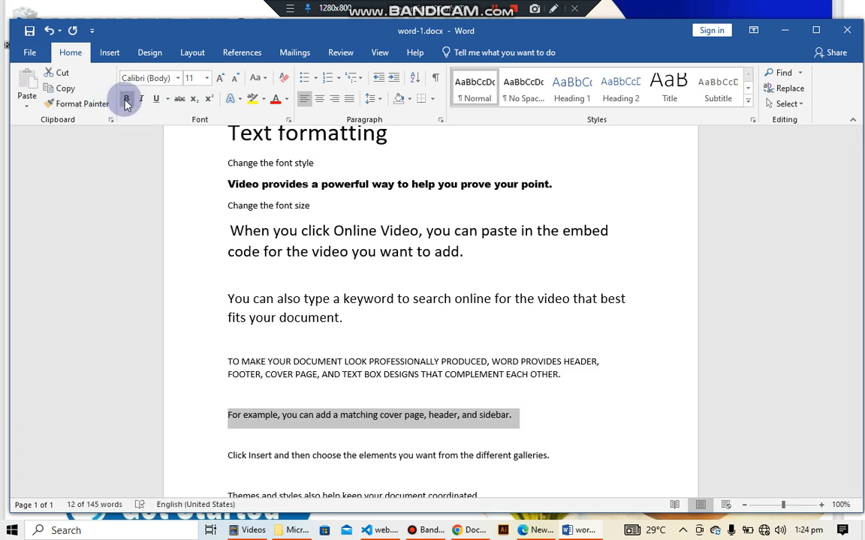
click(126, 99)
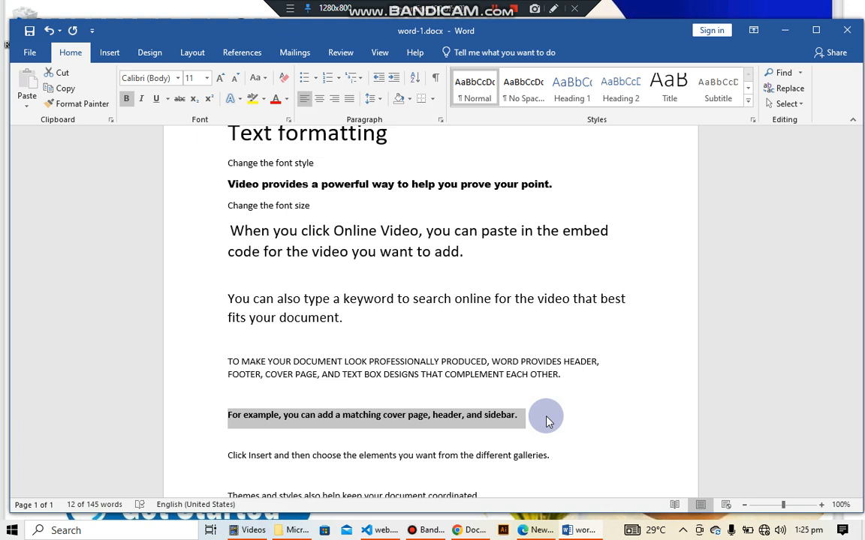
key(ctrl+b)
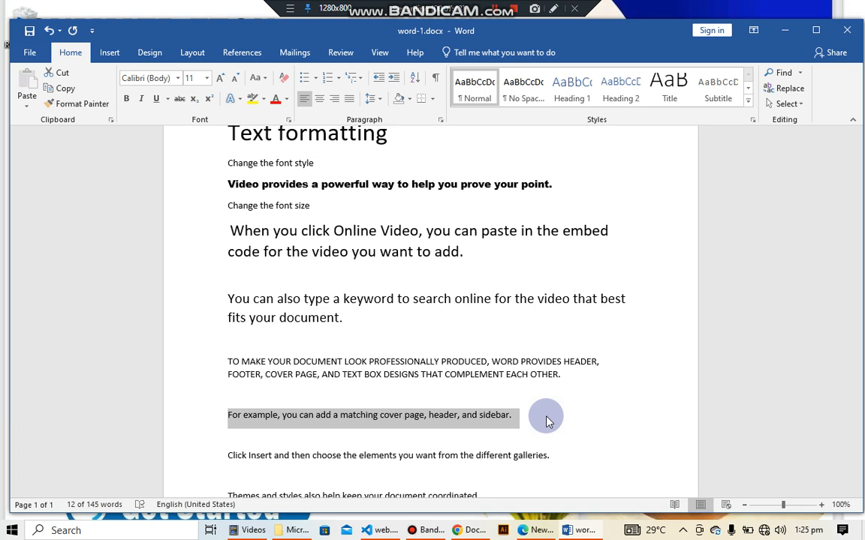
key(ctrl+b)
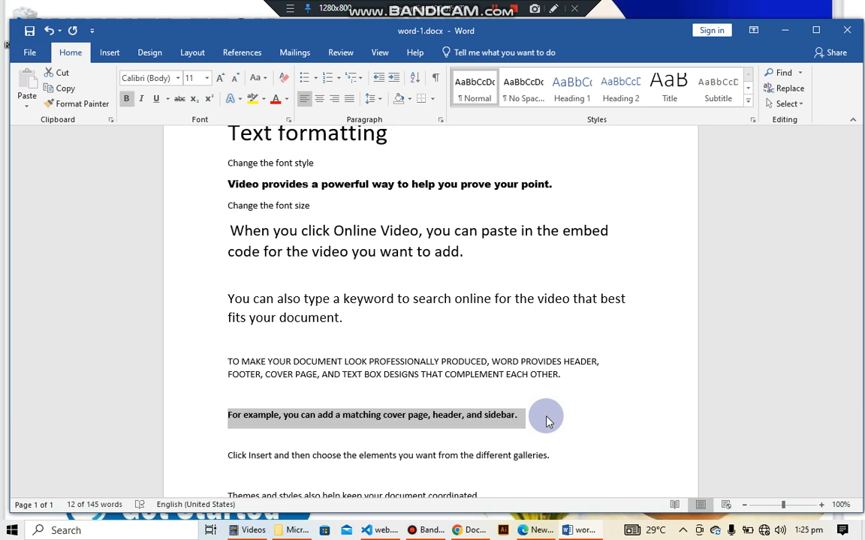
Italicize the sentence starting "Click Insert and then choose the elements" and deselect it
drag(854, 268, 857, 348)
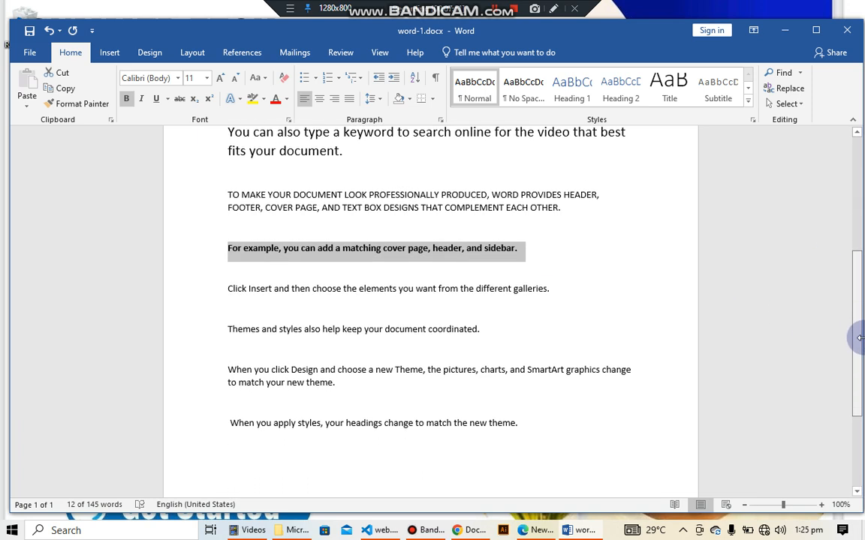
click(227, 287)
drag(499, 285, 574, 290)
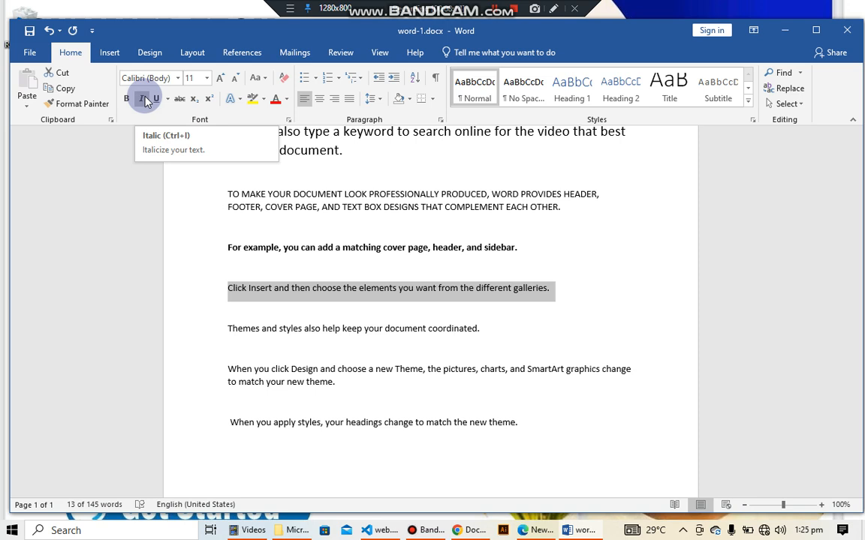
click(142, 99)
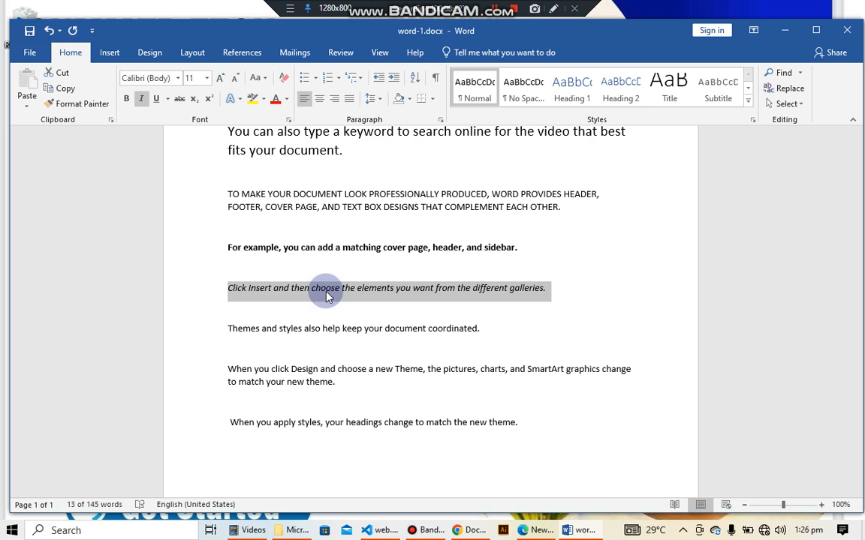
click(339, 331)
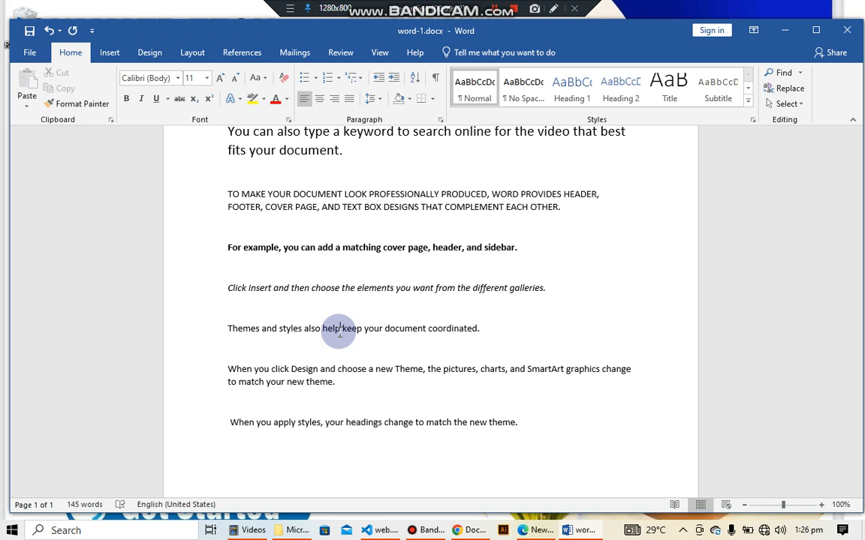
Underline "Themes and styles also help keep your document coordinated", preview other underline styles and colors, choose the single solid line, and deselect the text
drag(226, 330, 478, 334)
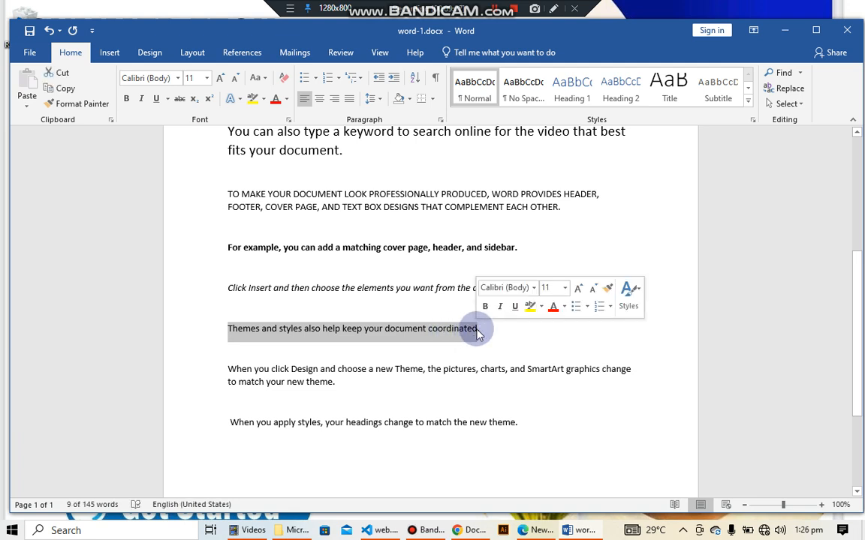
click(157, 101)
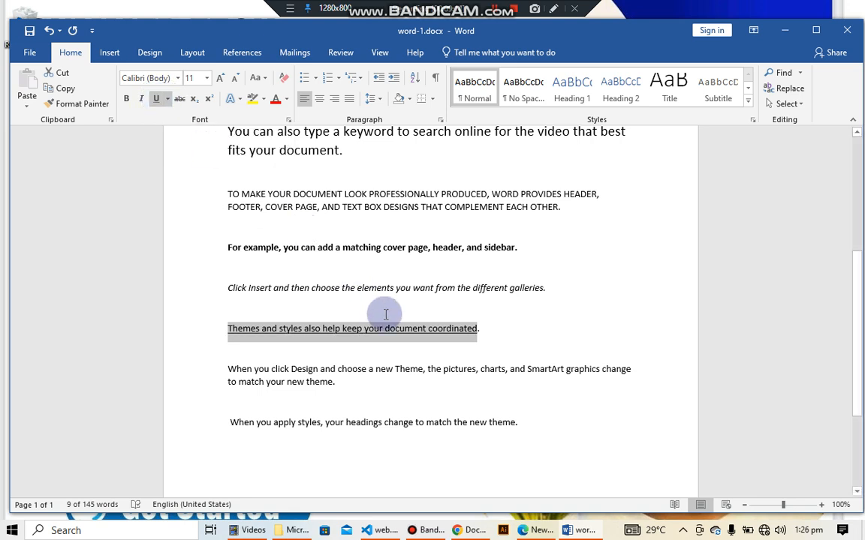
click(169, 100)
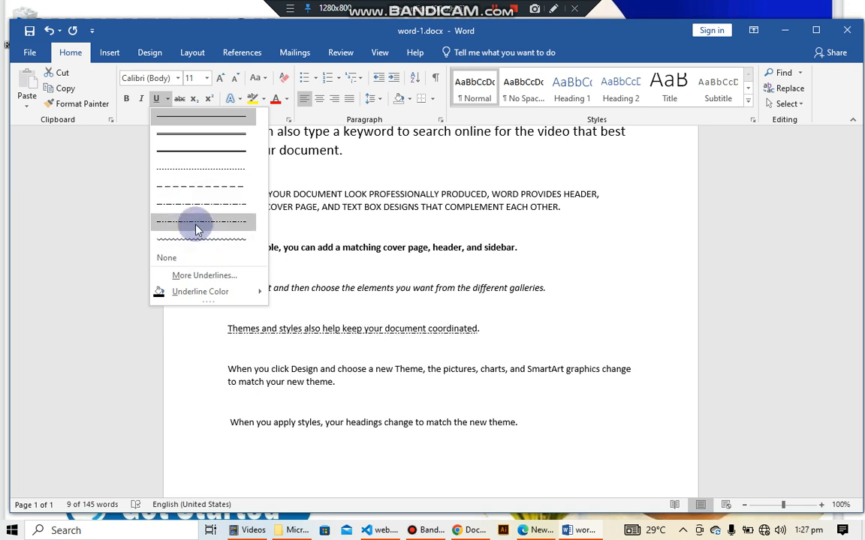
mouse_move(216, 292)
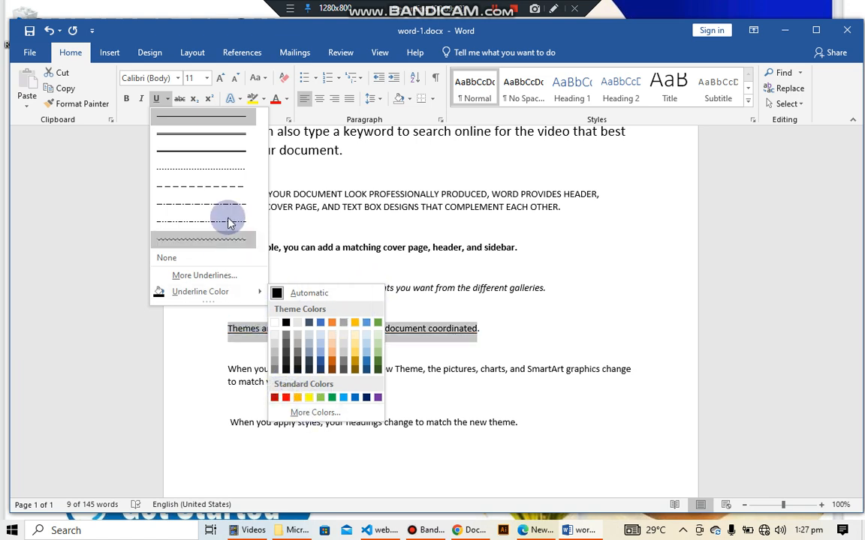
click(229, 115)
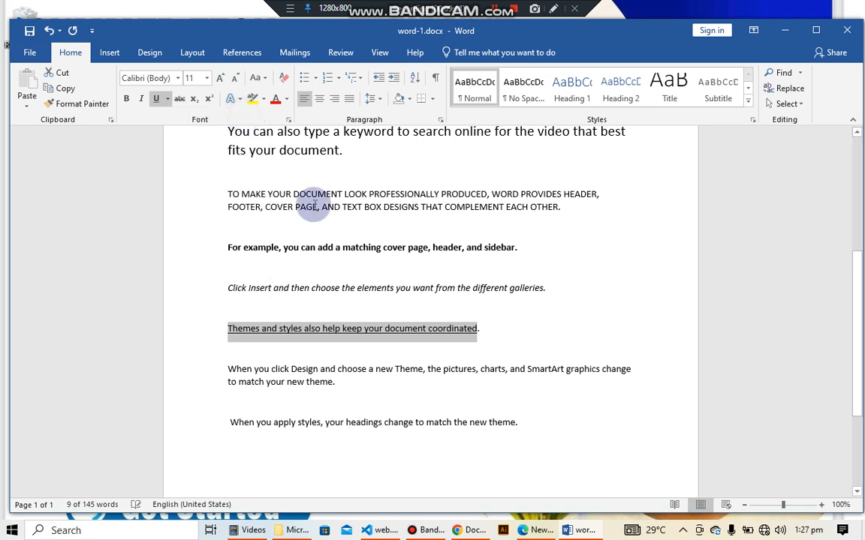
click(502, 344)
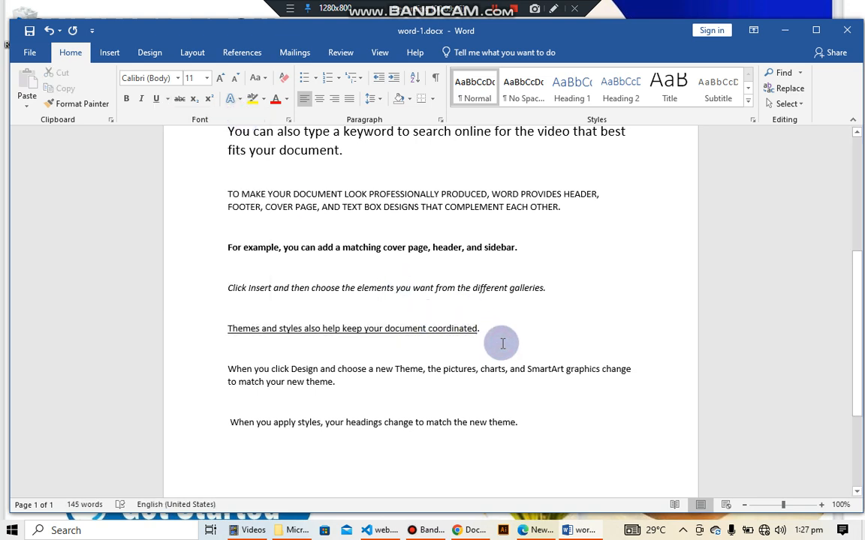